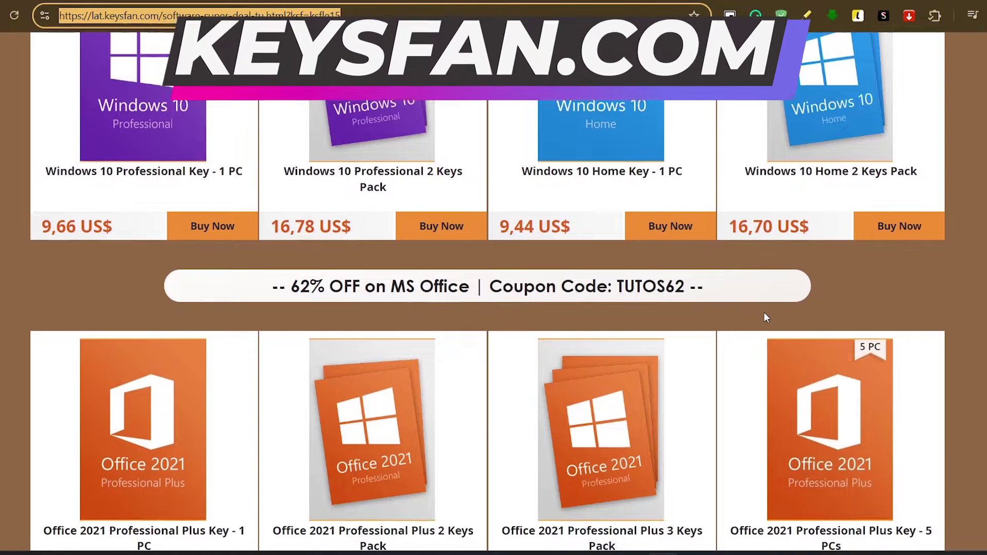
Add the Windows 11 Professional Key - 1 PC to the shopping cart and enter the discount code TUTOS50
scroll(764, 316, down, 8)
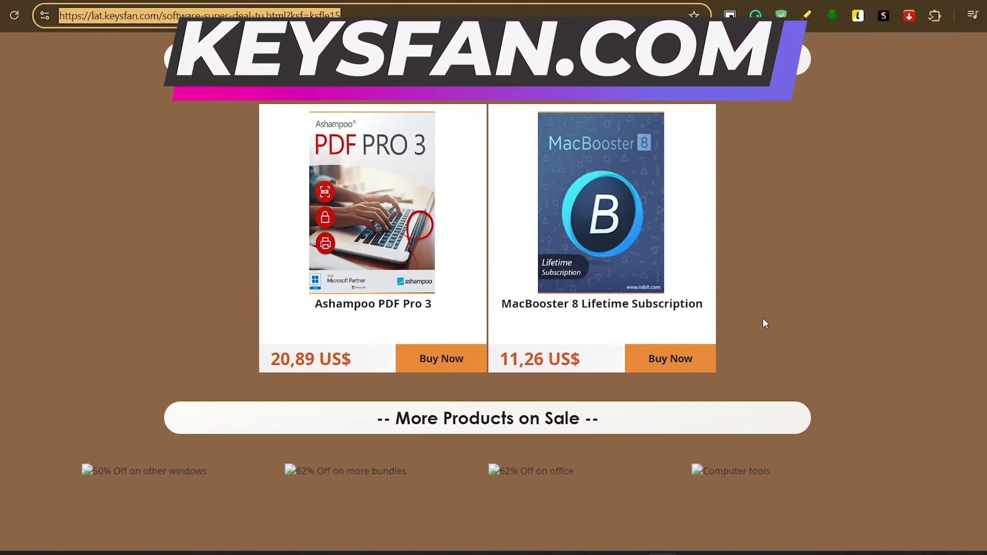
scroll(755, 340, up, 20)
scroll(323, 223, up, 8)
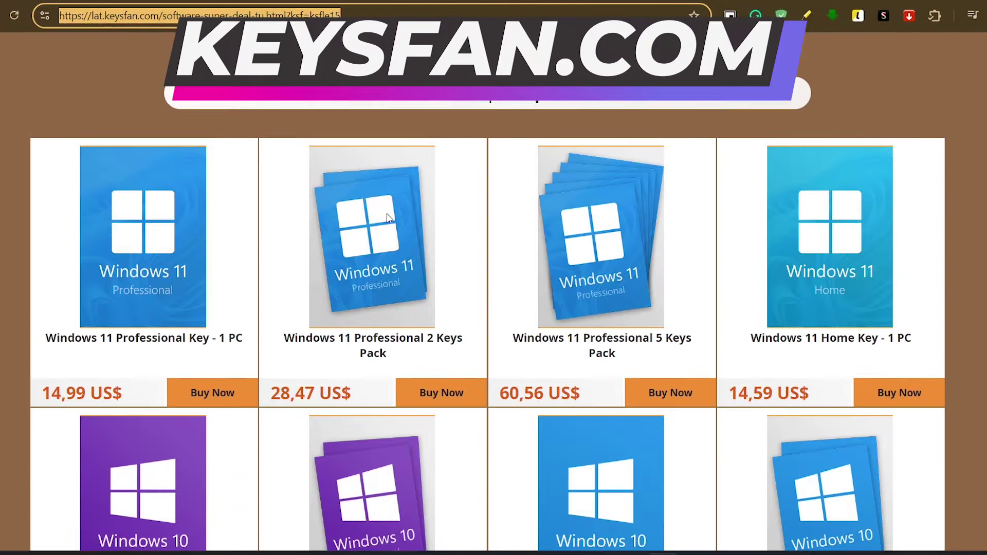
click(211, 392)
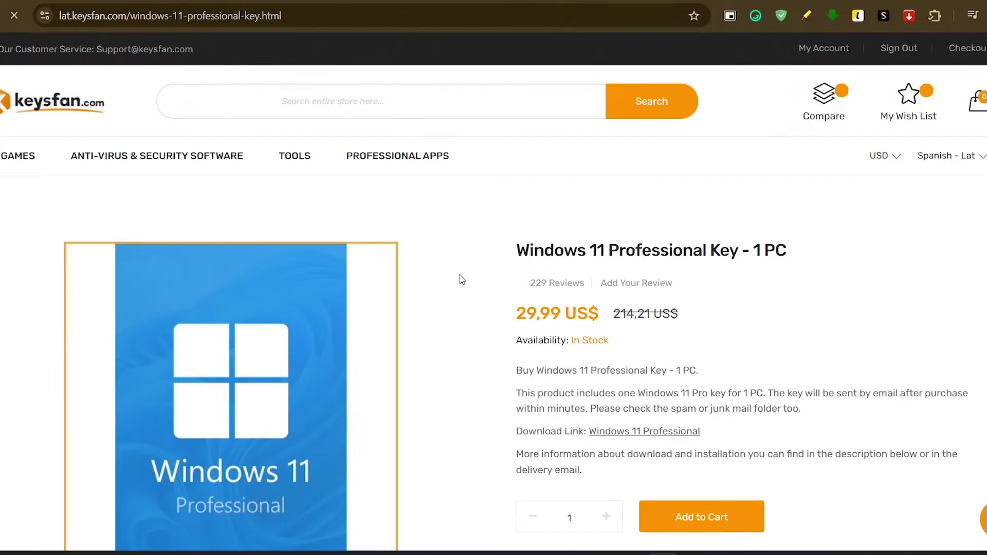
click(716, 517)
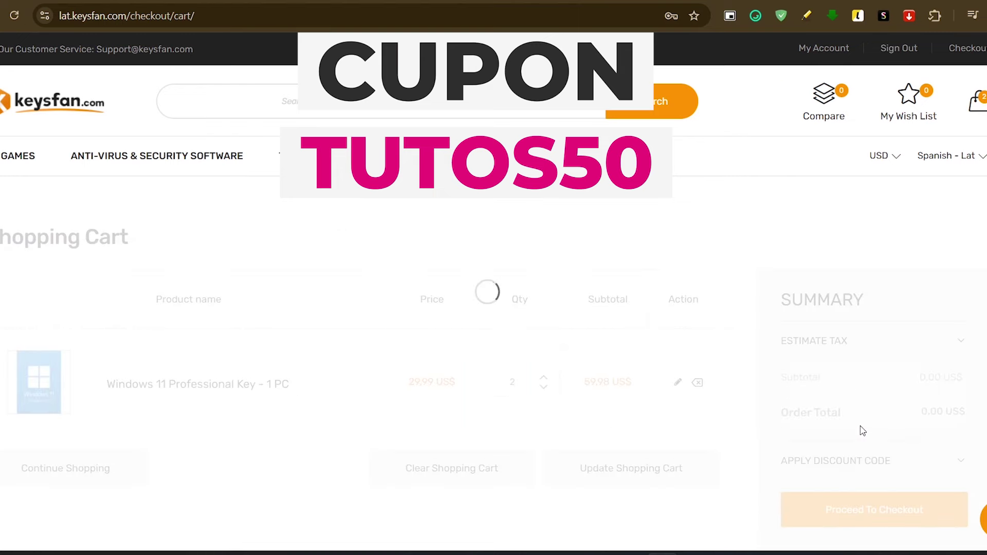
click(840, 323)
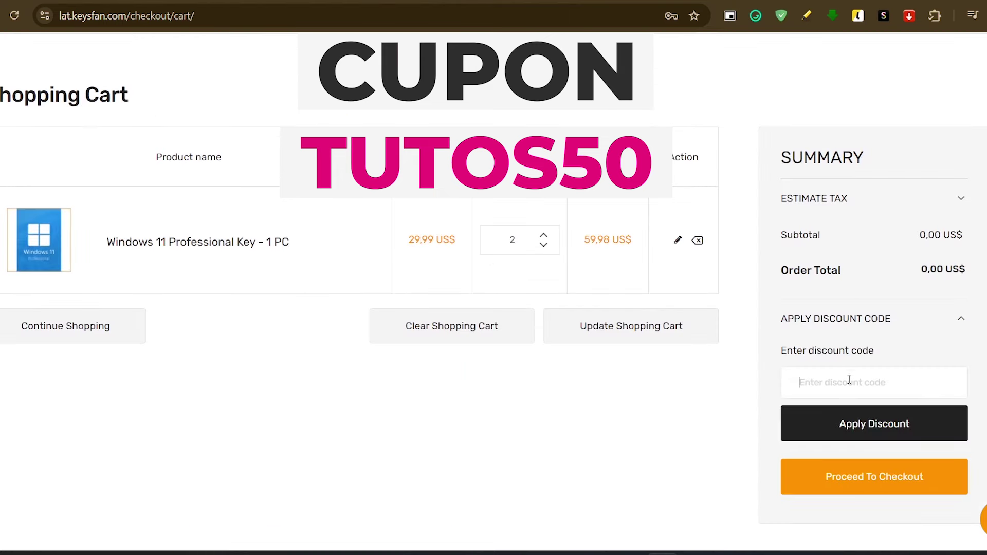
text(TUTOS50)
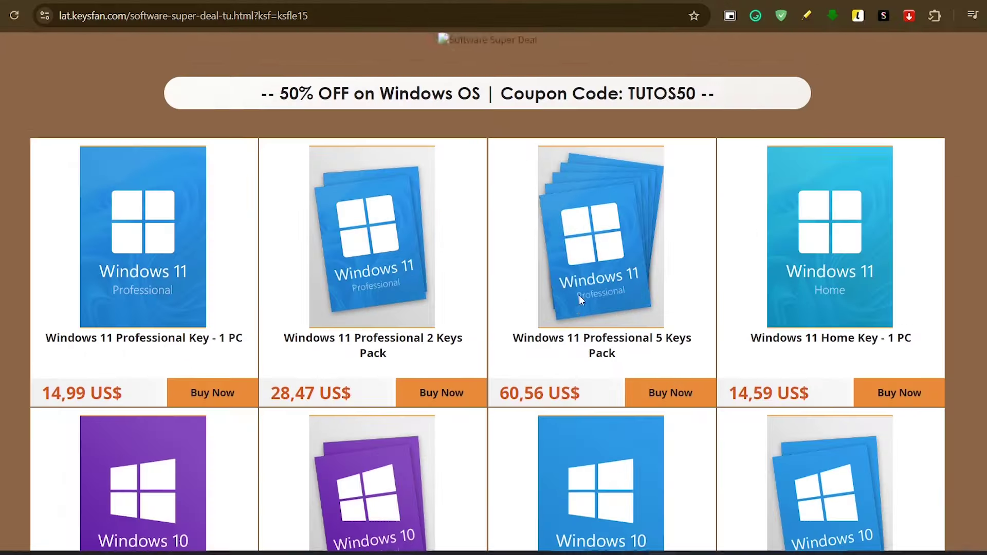
Browse the Office and bundle offers and open the Office 2021 Professional Plus Key - 1 PC product
scroll(579, 295, down, 10)
scroll(737, 298, down, 4)
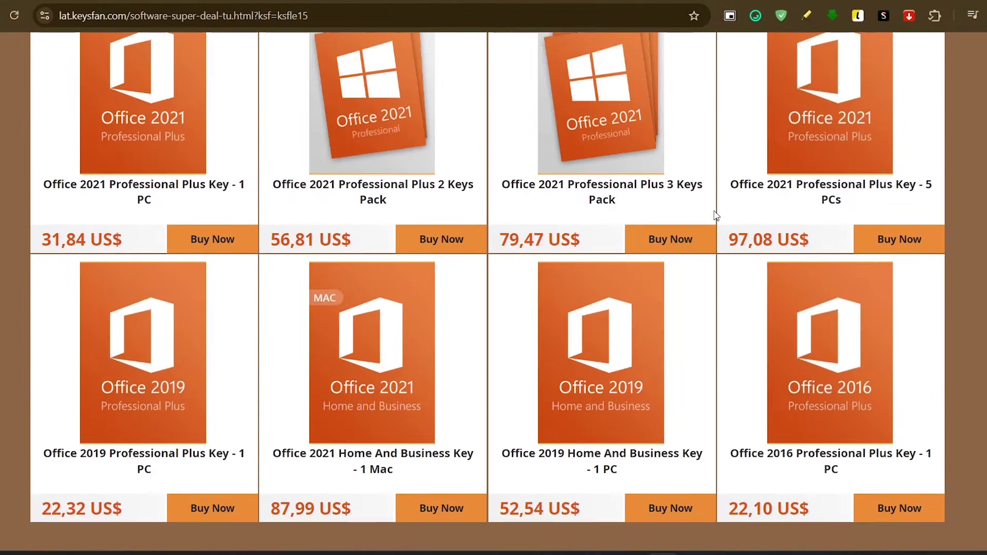
scroll(709, 216, up, 15)
scroll(594, 222, down, 12)
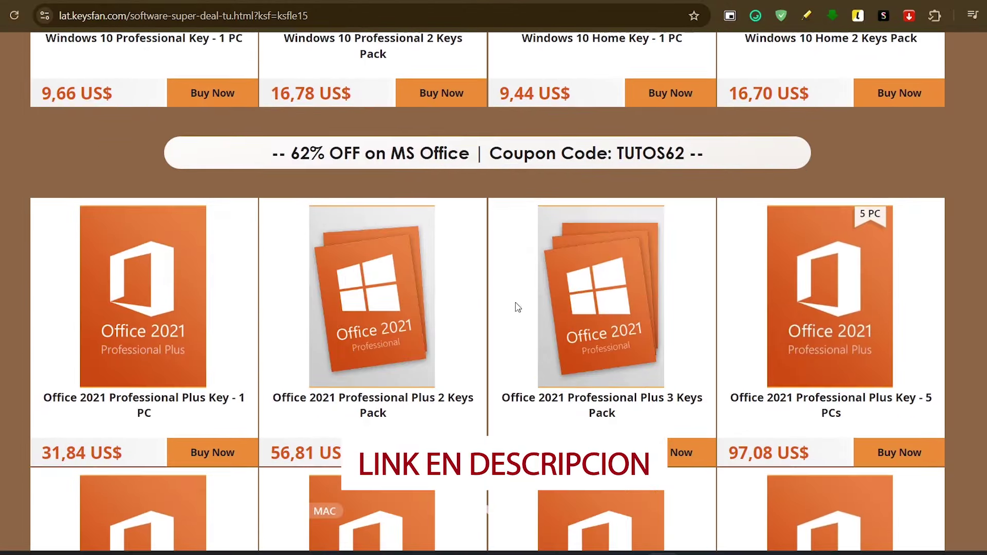
scroll(267, 222, down, 14)
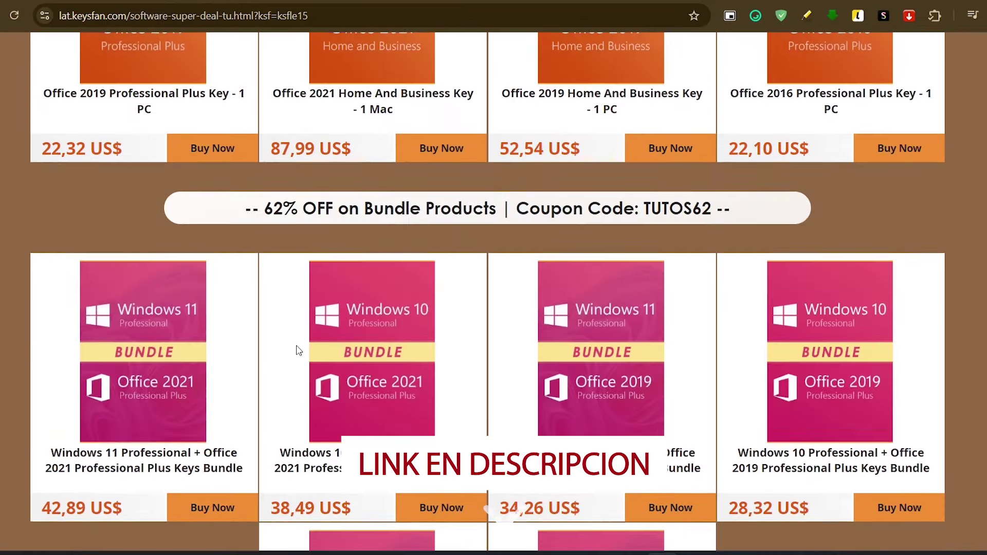
scroll(265, 284, up, 8)
scroll(265, 285, up, 5)
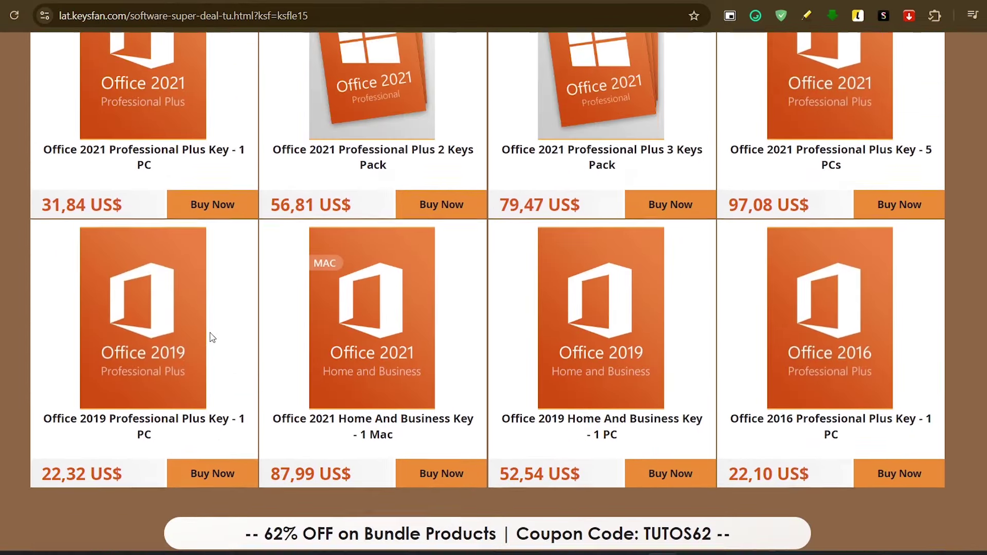
click(144, 150)
scroll(650, 370, down, 4)
click(719, 340)
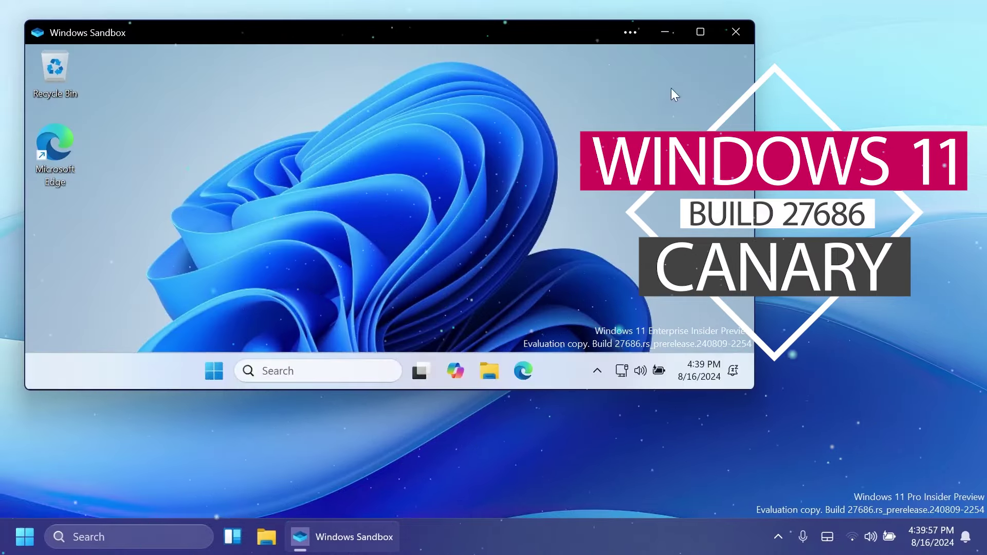
Review the additional options of Windows Sandbox, covering folder sharing, clipboard redirection, audio input and video input
click(632, 32)
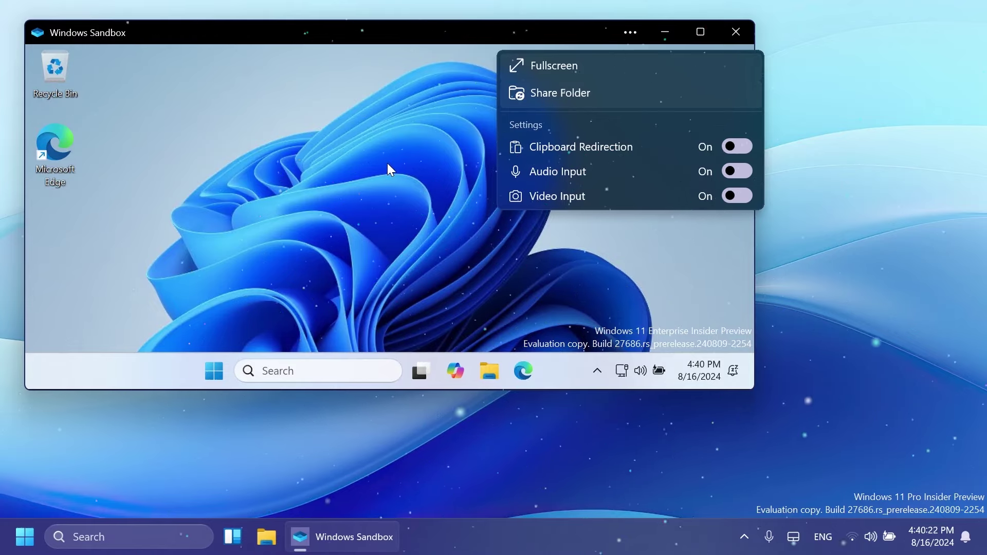
click(359, 41)
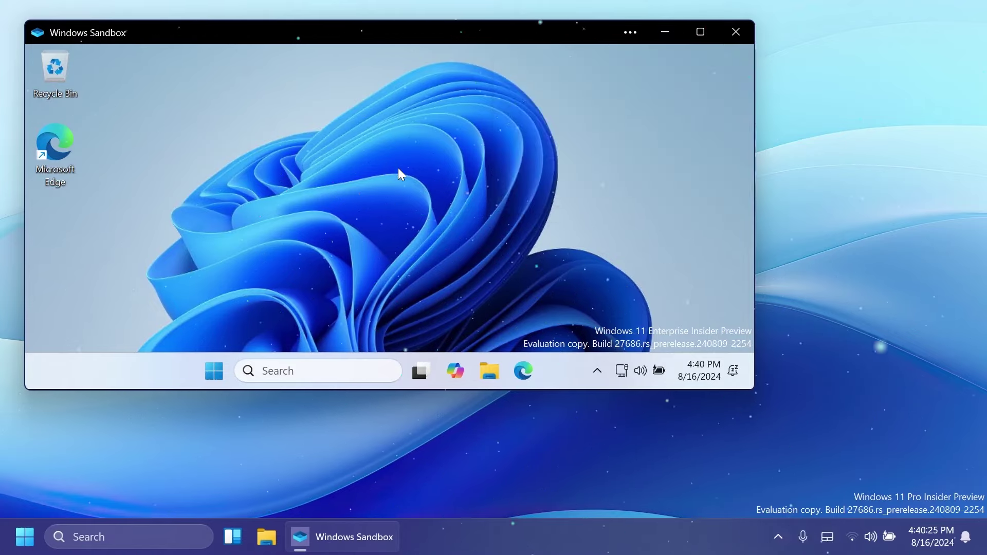
click(630, 33)
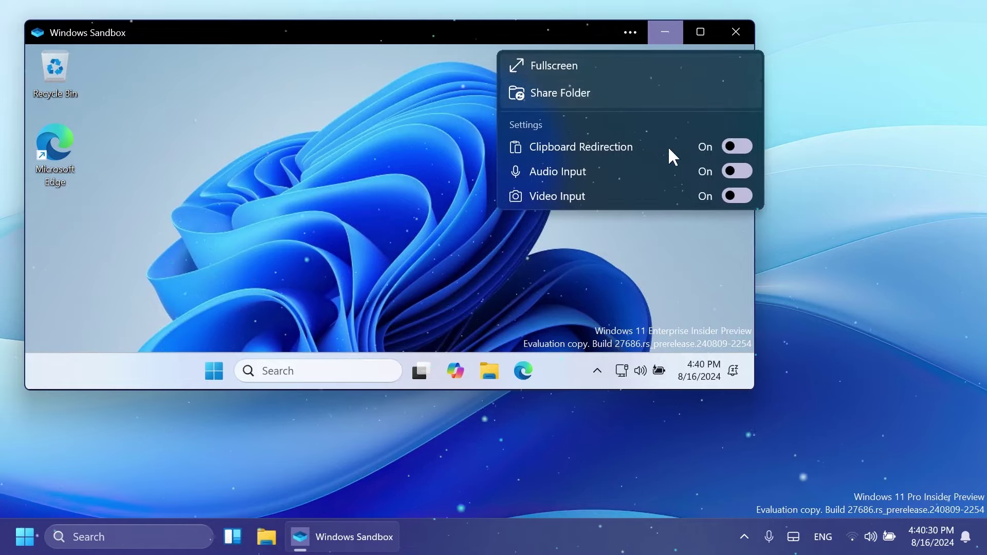
click(402, 164)
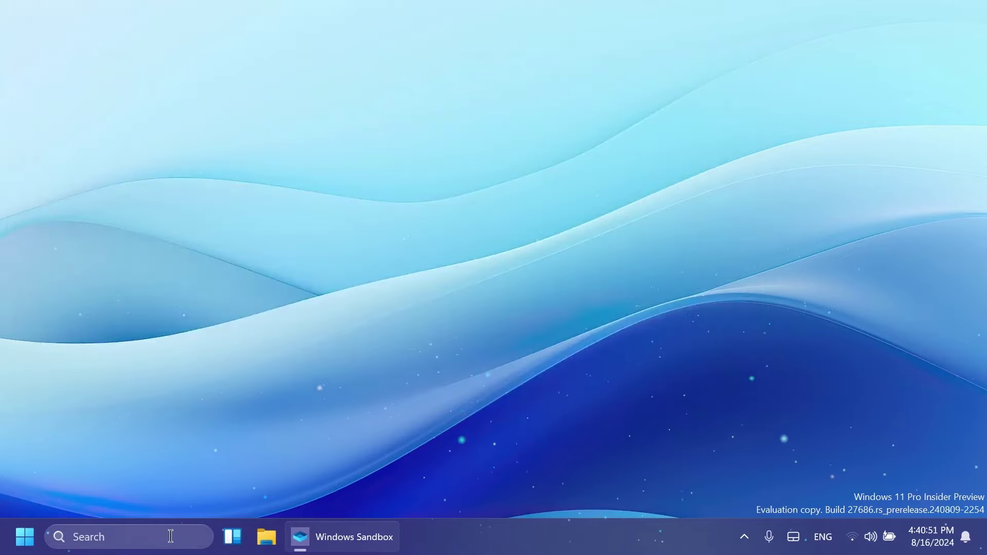
Search for the store, open Microsoft Store and examine the Windows Sandbox entry among the recent updates
click(168, 535)
text(s)
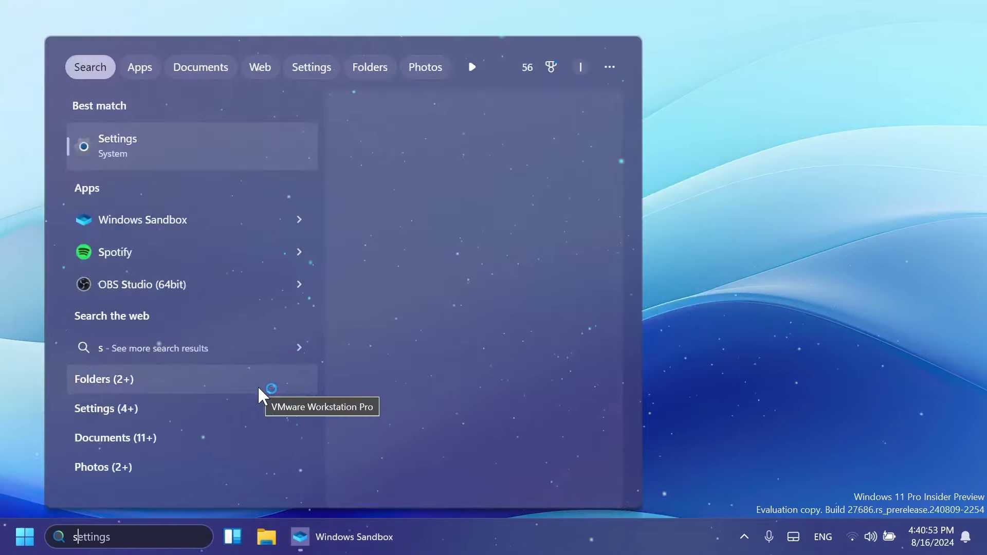
text(tore)
key(Return)
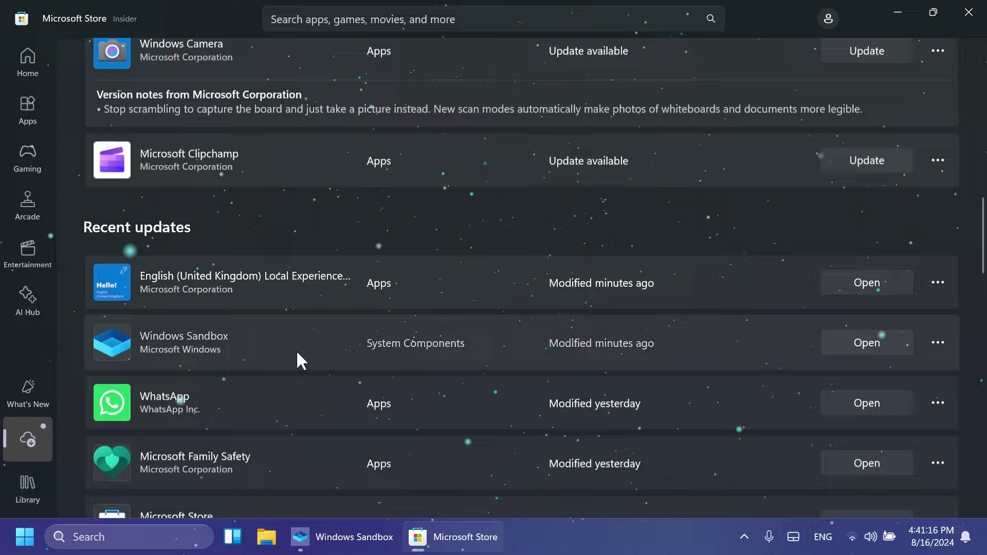
click(297, 353)
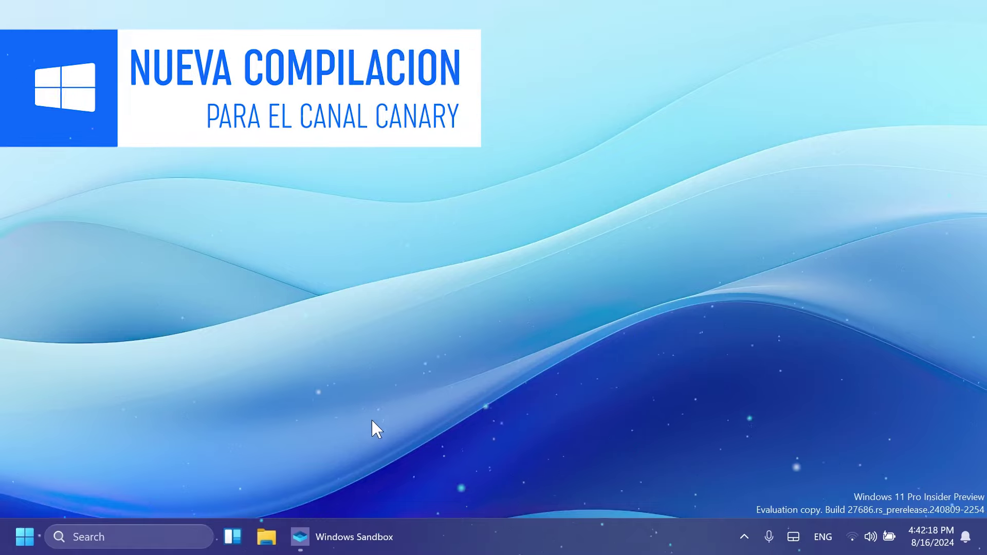
Open Task Manager, check the resource usage of the Windows Sandbox process and close Task Manager
mouse_move(363, 544)
click(390, 471)
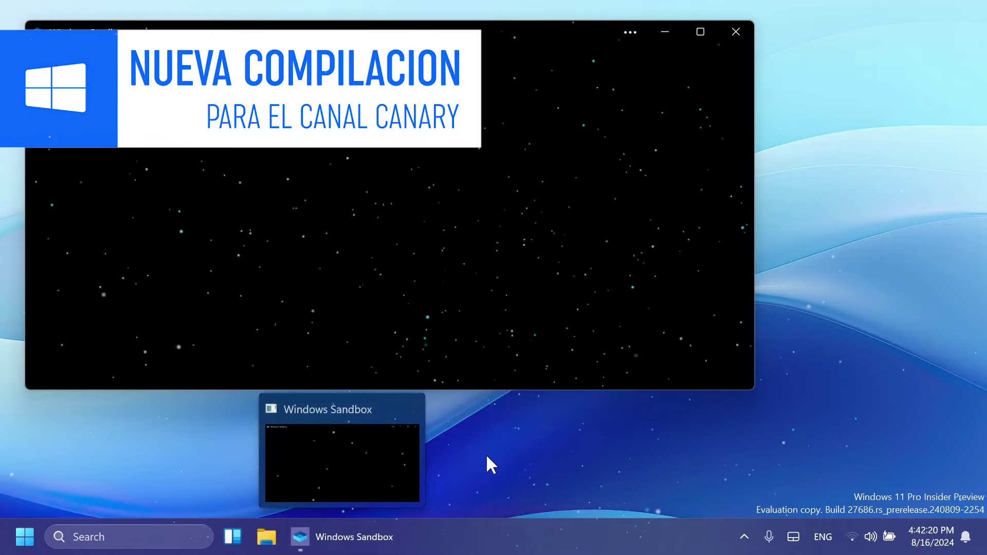
right_click(460, 535)
click(494, 498)
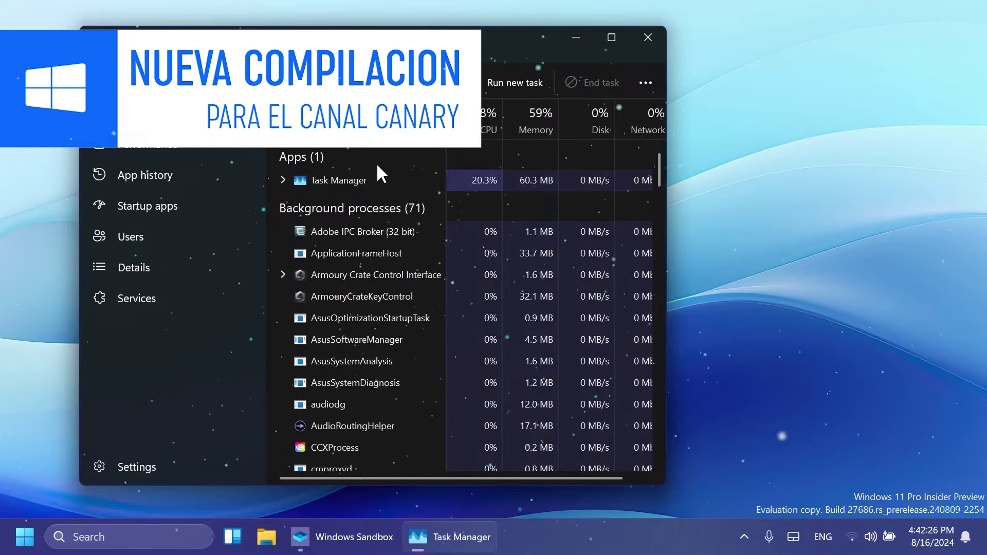
click(350, 201)
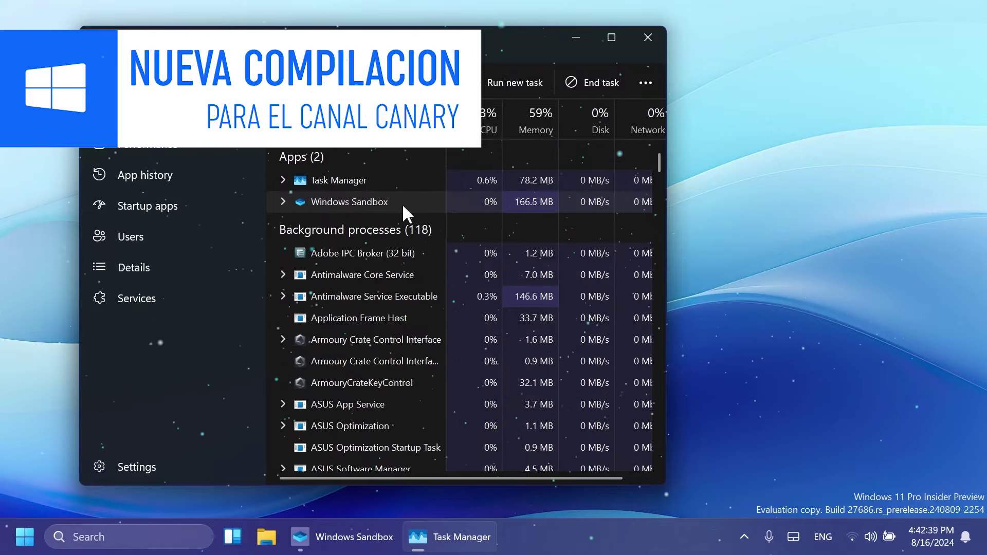
click(649, 29)
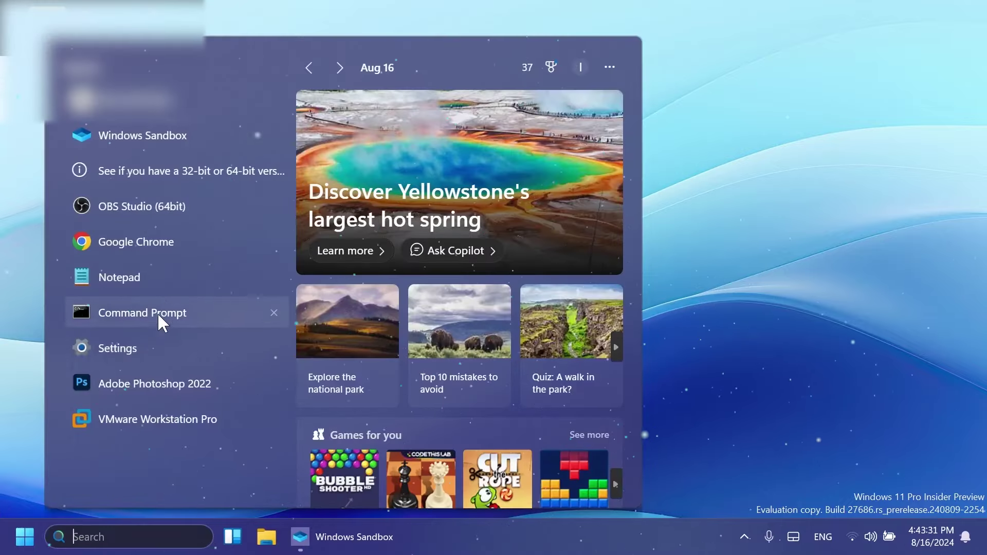
Open the Settings app and search its settings for "firew"
click(164, 361)
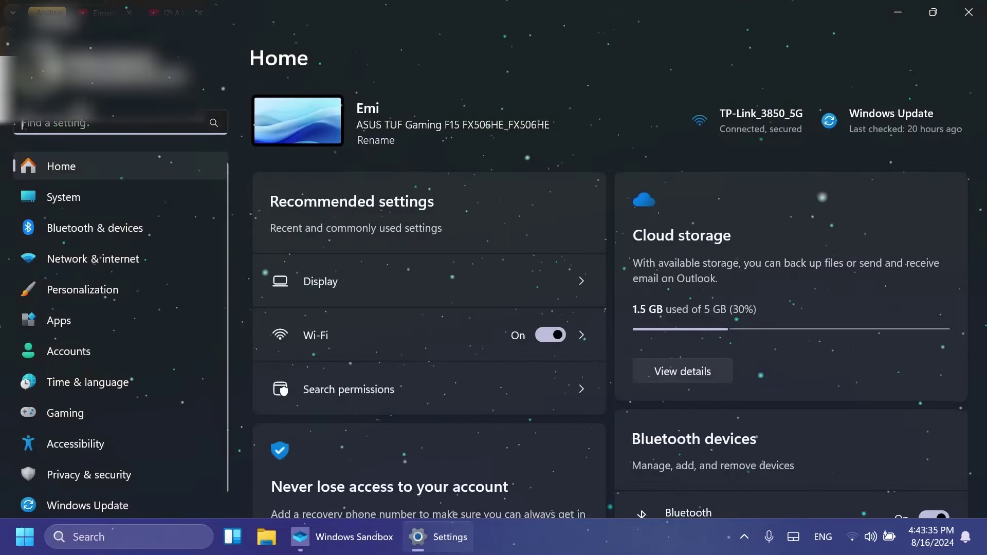
text(firew)
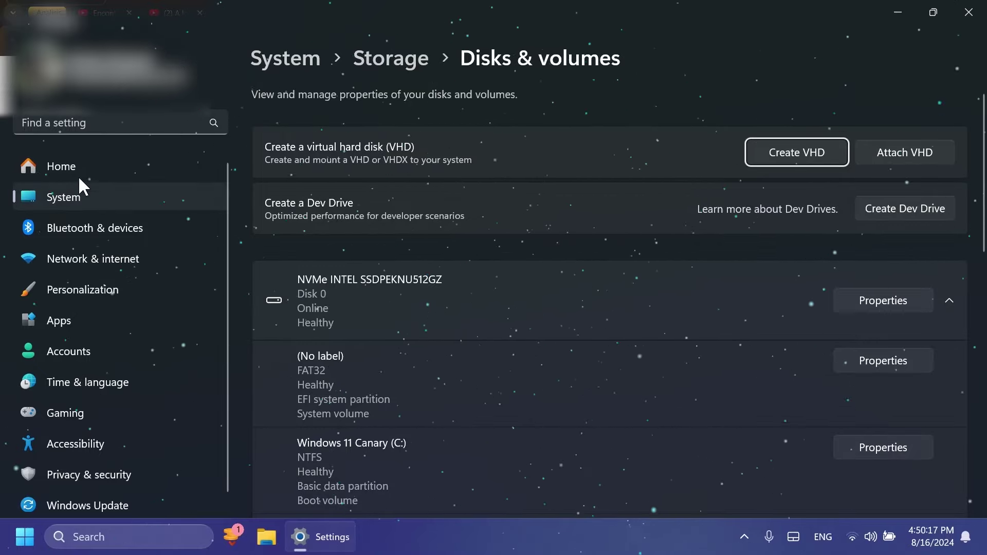
Open the Power & battery page in the System settings
click(76, 196)
scroll(451, 288, down, 2)
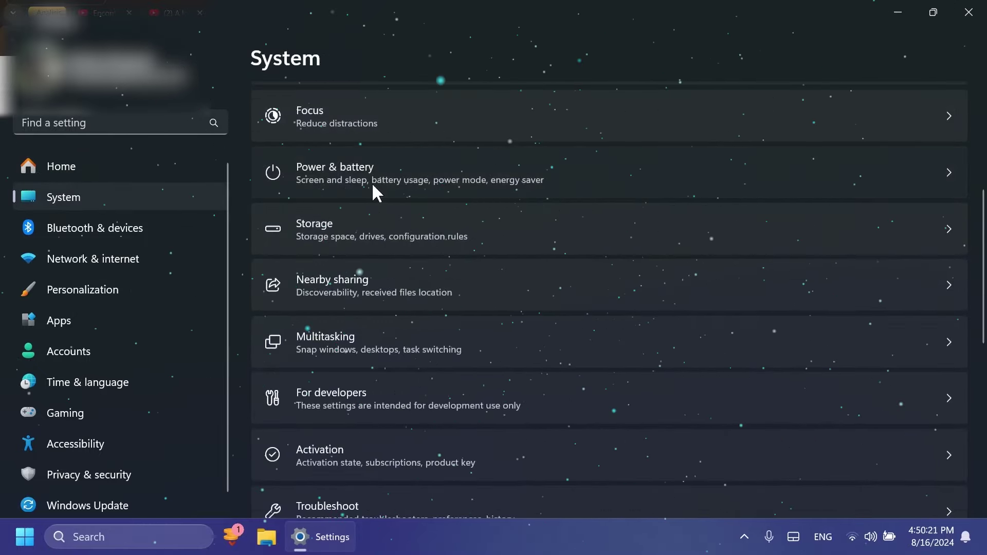
click(371, 183)
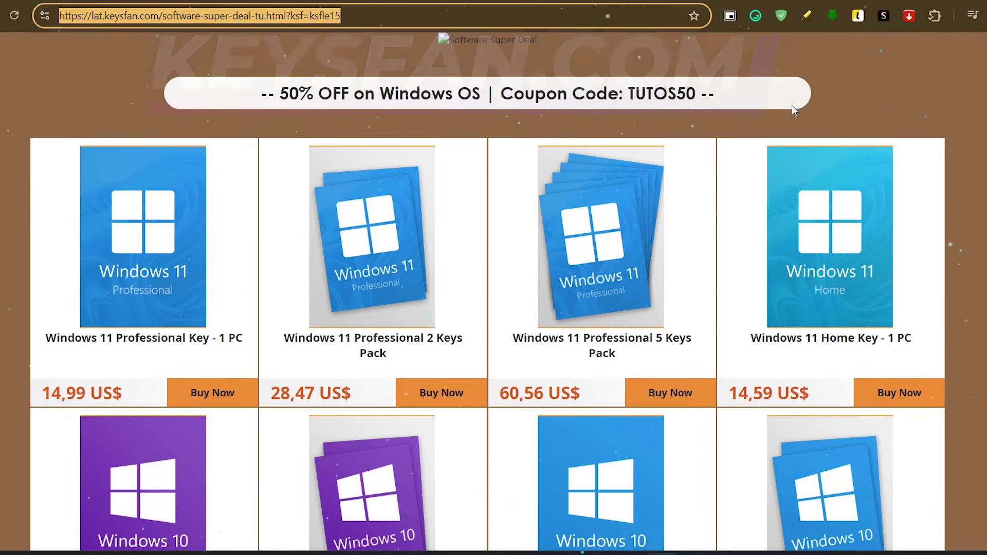
Switch to the browser's keysfan.com deals page and add the Windows 11 Professional Key - 1 PC to the cart
scroll(783, 274, down, 12)
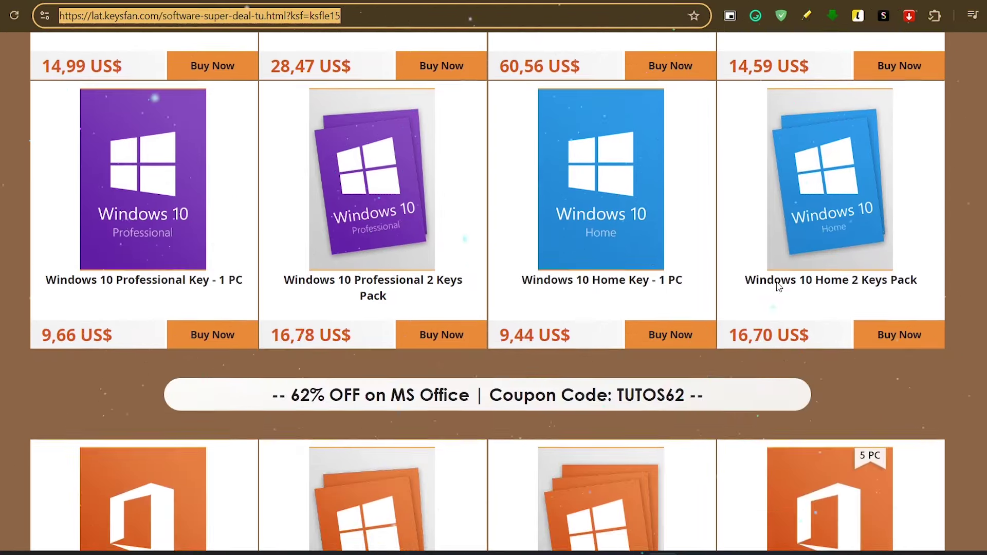
scroll(765, 318, down, 20)
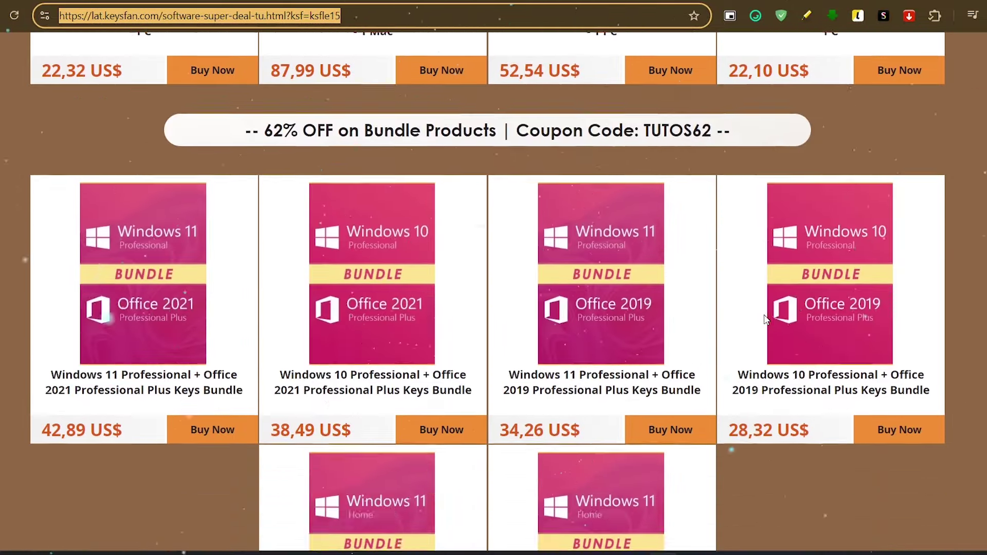
scroll(762, 318, up, 20)
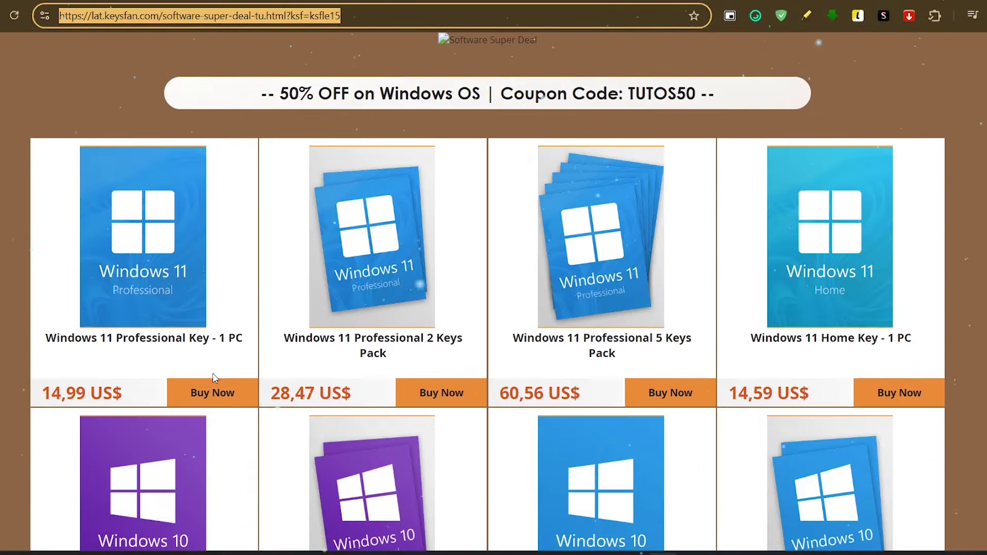
click(212, 387)
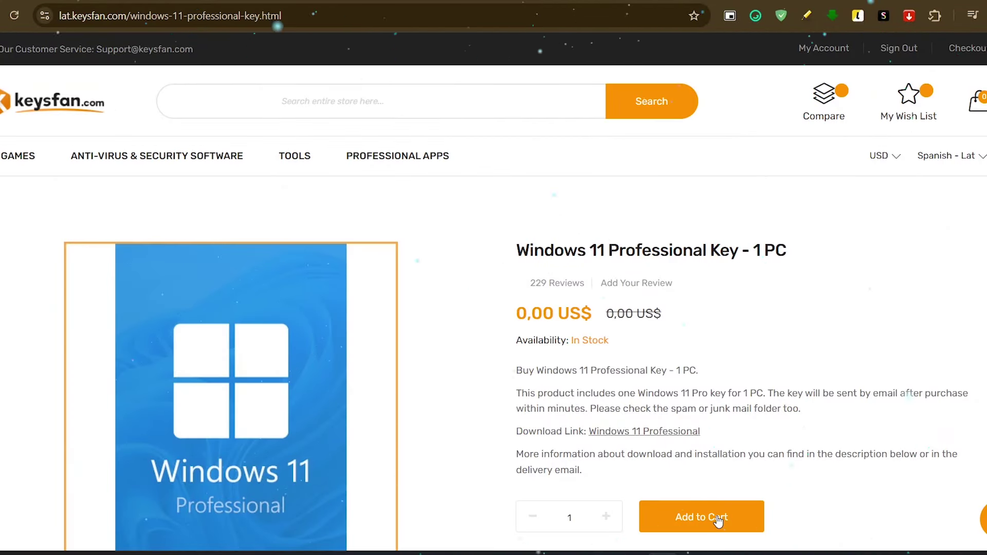
click(719, 518)
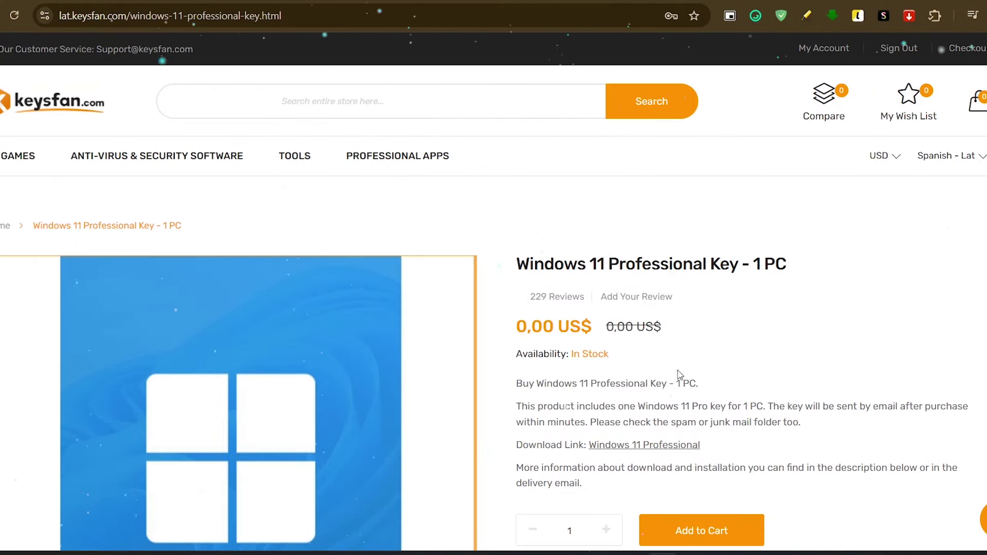
drag(540, 383, 597, 386)
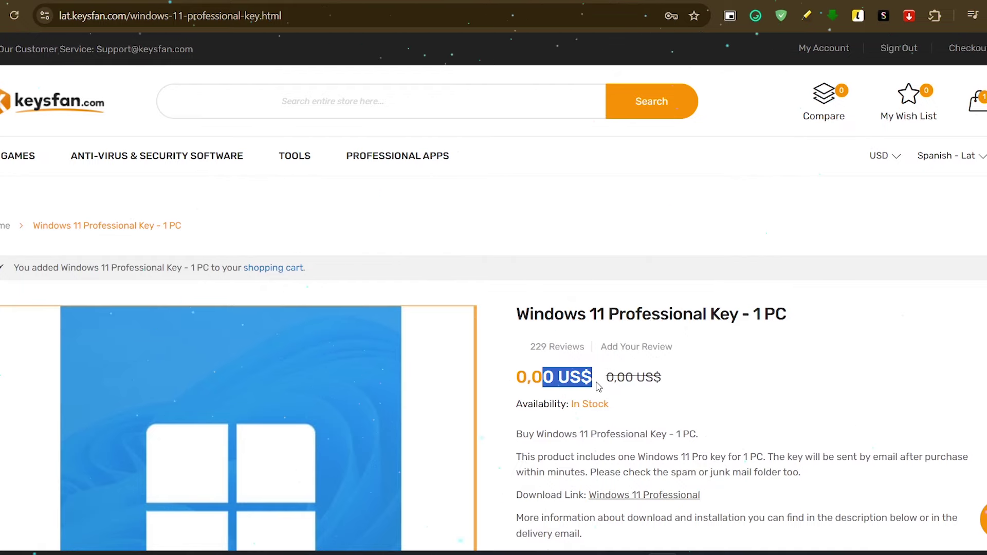
scroll(661, 391, down, 4)
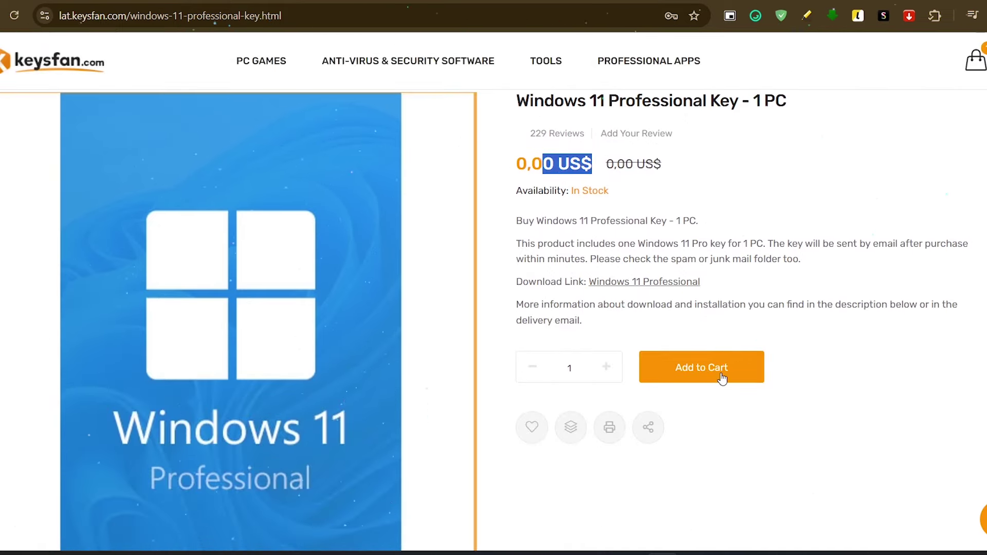
click(716, 383)
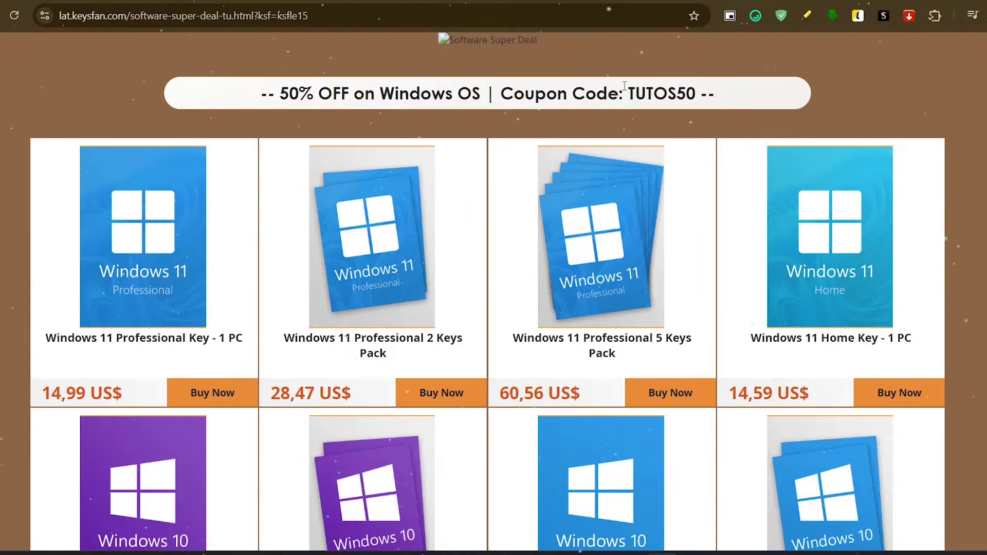
Select the coupon code TUTOS50 on the deals page and open the shopping cart
drag(624, 85, 696, 93)
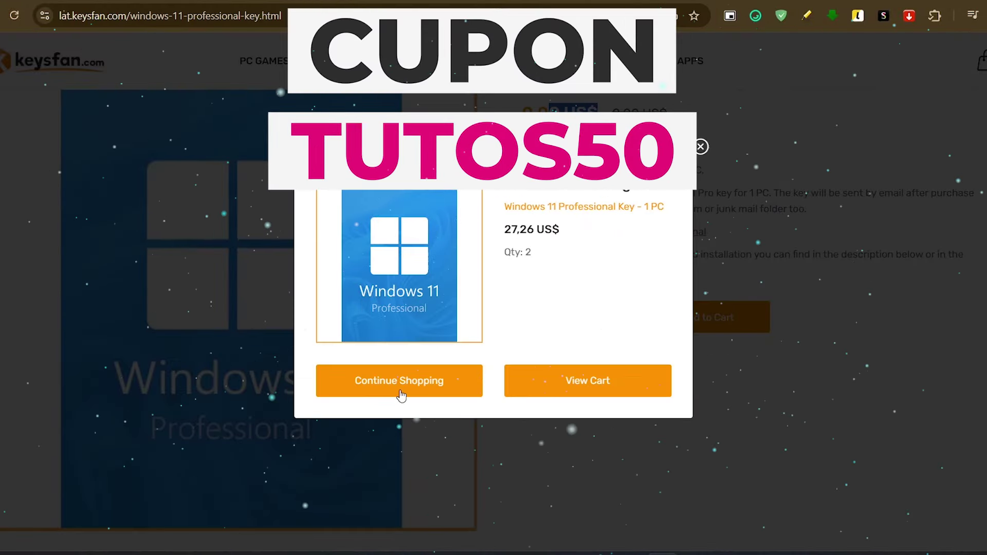
click(581, 376)
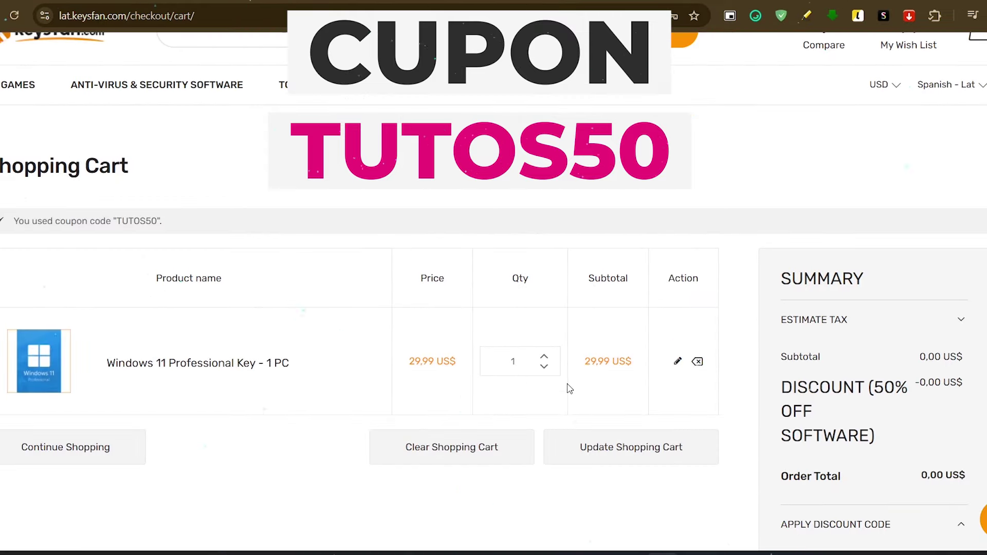
Proceed to checkout with the discounted cart and submit the payment with PayPal as the payment method
scroll(655, 434, down, 4)
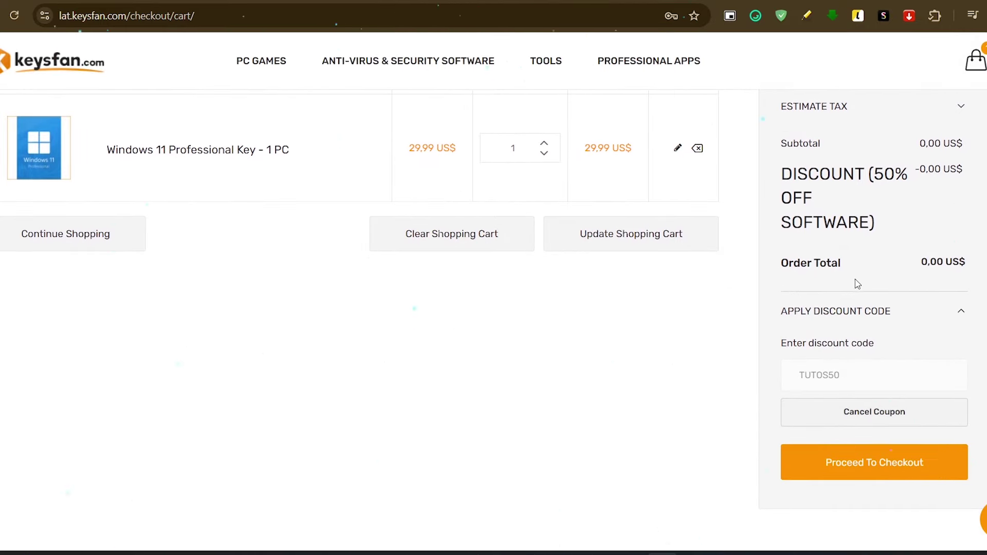
click(880, 464)
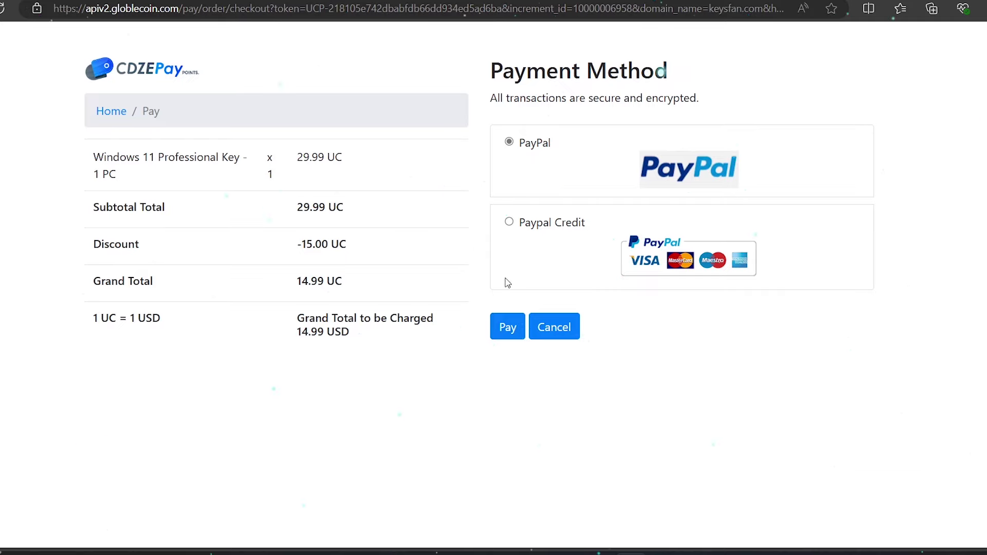
click(509, 327)
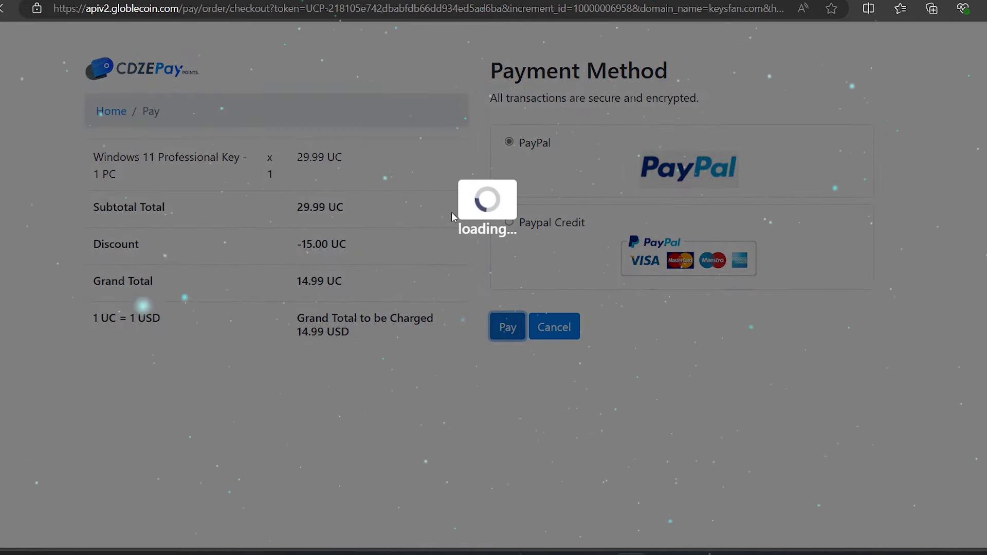